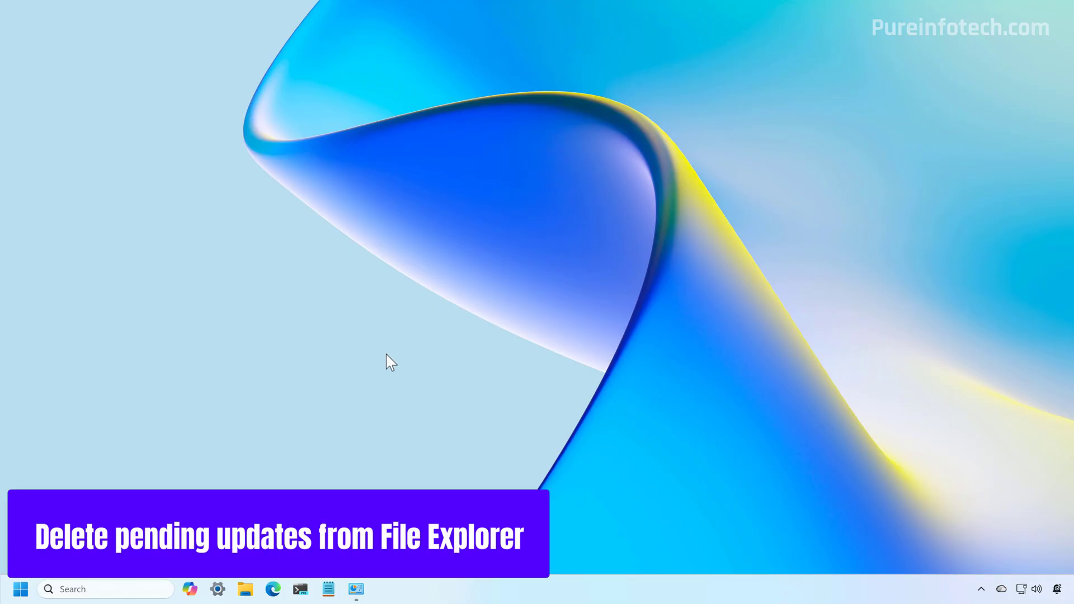
- Open File Explorer from a 'filex' search and go to C:\Windows\SoftwareDistribution\Download
{"action": "key", "text": "super"}
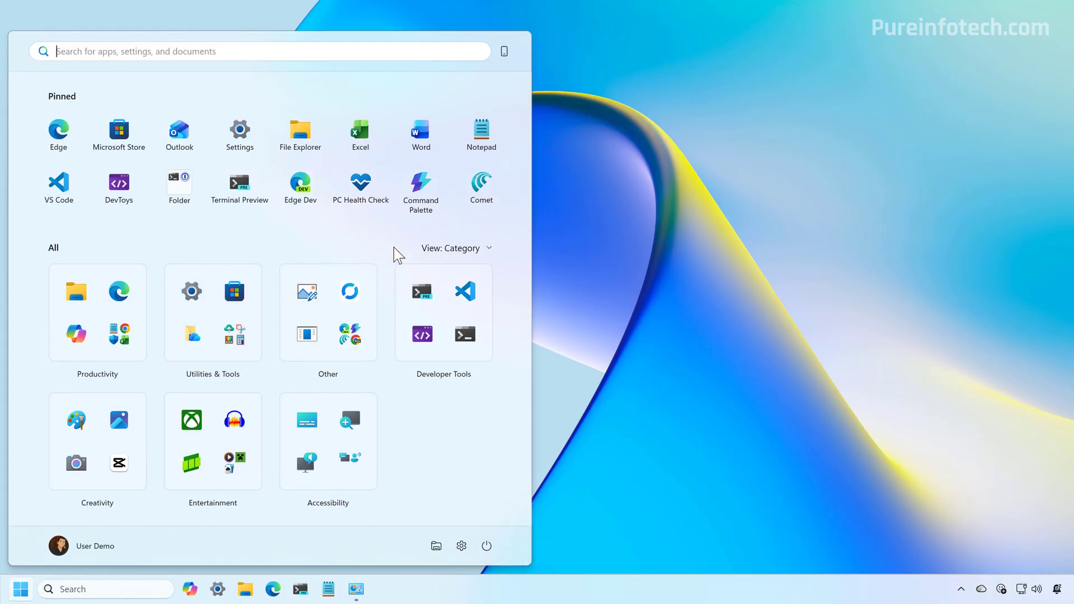
{"action": "type", "text": "filex"}
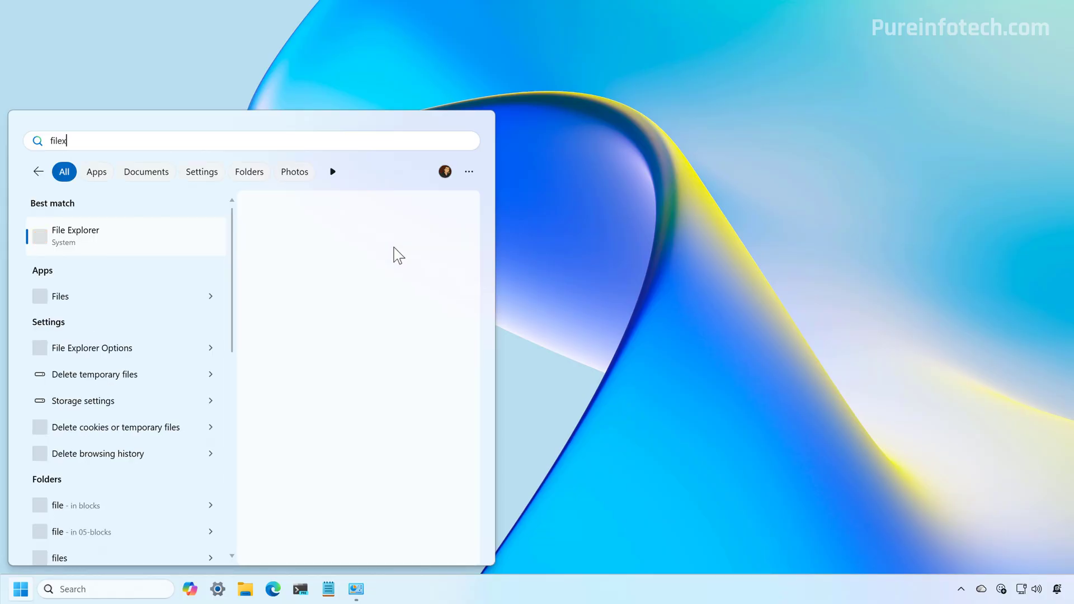
{"action": "key", "text": "Return"}
{"action": "left_click", "coordinate": [424, 69]}
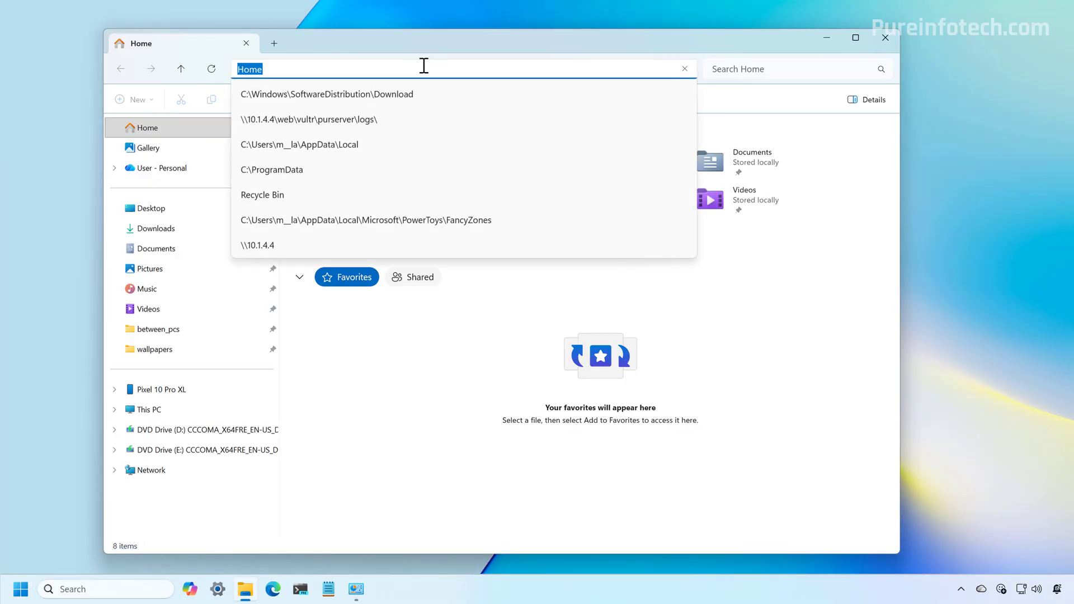
{"action": "type", "text": "C:\\Windows\\SoftwareDistribution\\Download"}
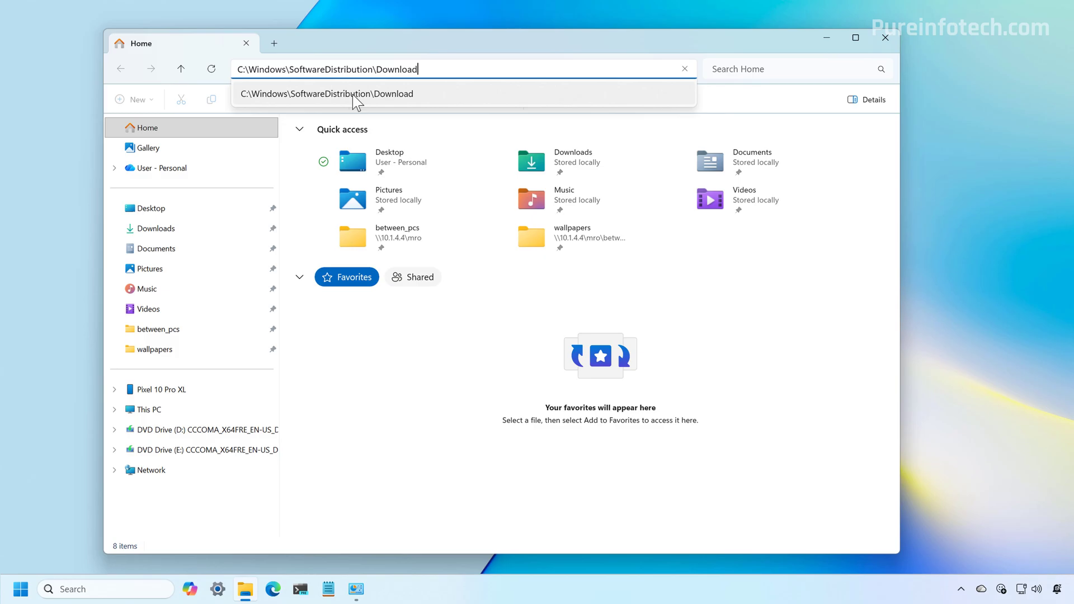
{"action": "key", "text": "Return"}
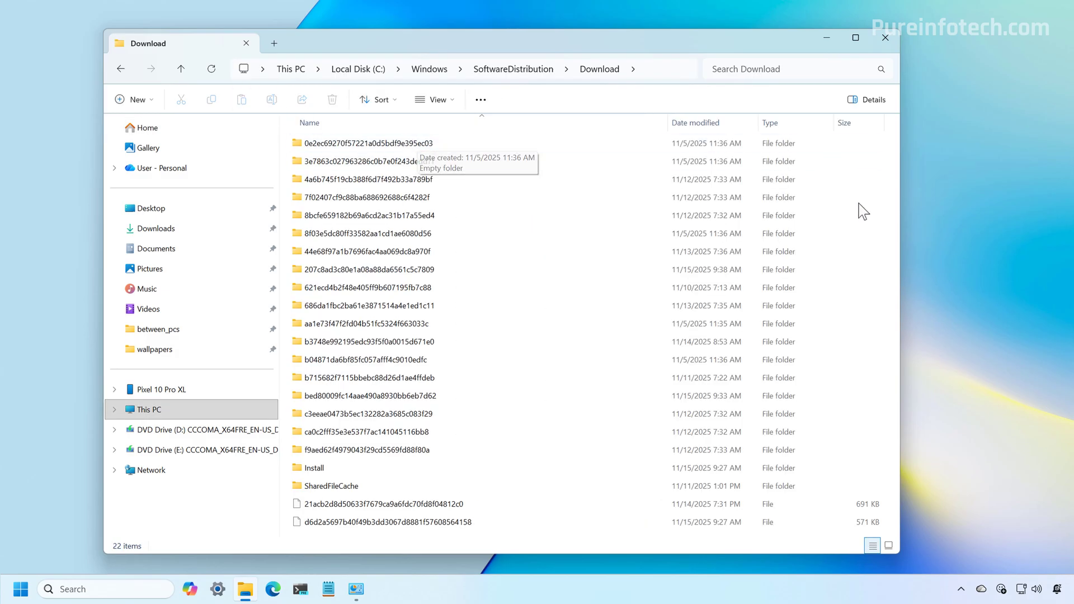
- Drag a selection box over all 22 pending update folders and files
{"action": "mouse_move", "coordinate": [888, 138]}
{"action": "left_mouse_down"}
{"action": "mouse_move", "coordinate": [678, 500]}
{"action": "mouse_move", "coordinate": [348, 521]}
{"action": "left_mouse_up"}
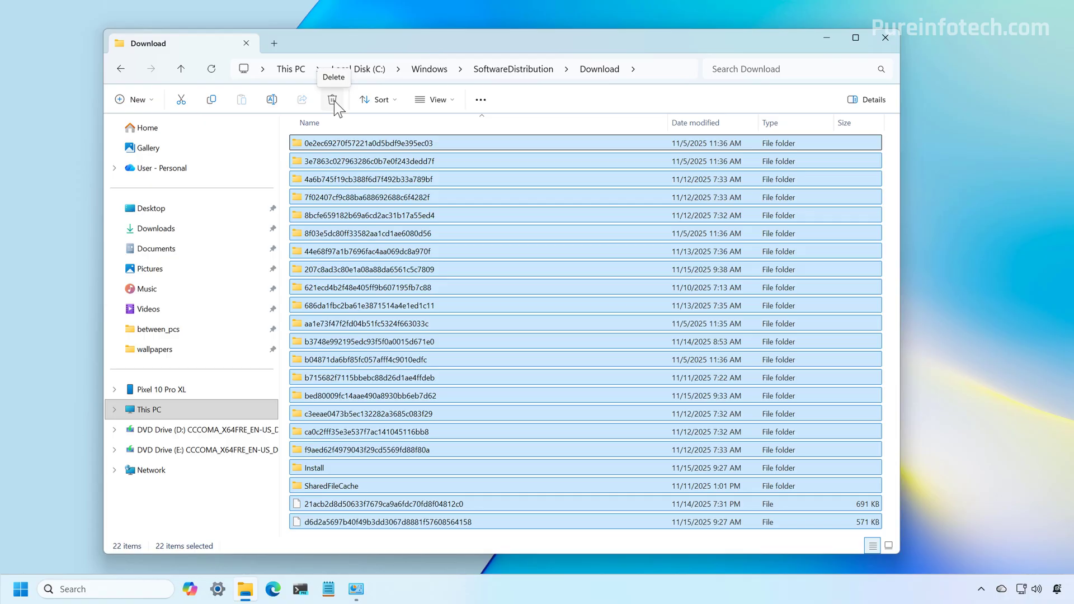
- Delete the 22 selected items, granting administrator permission in the Folder Access Denied dialog
{"action": "left_click", "coordinate": [333, 101]}
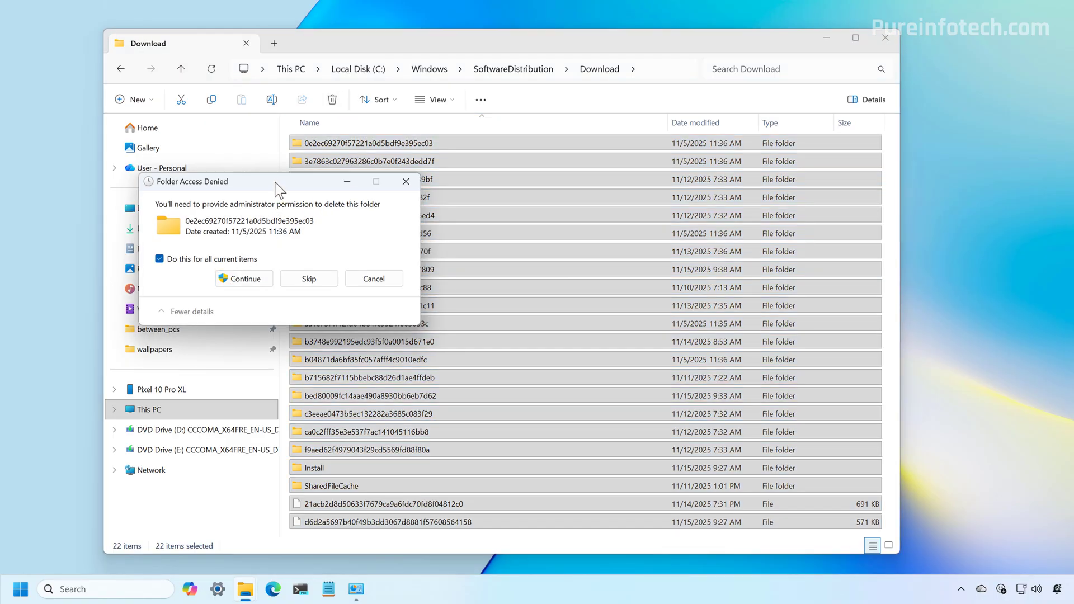
{"action": "left_click_drag", "start_coordinate": [273, 202], "coordinate": [460, 195]}
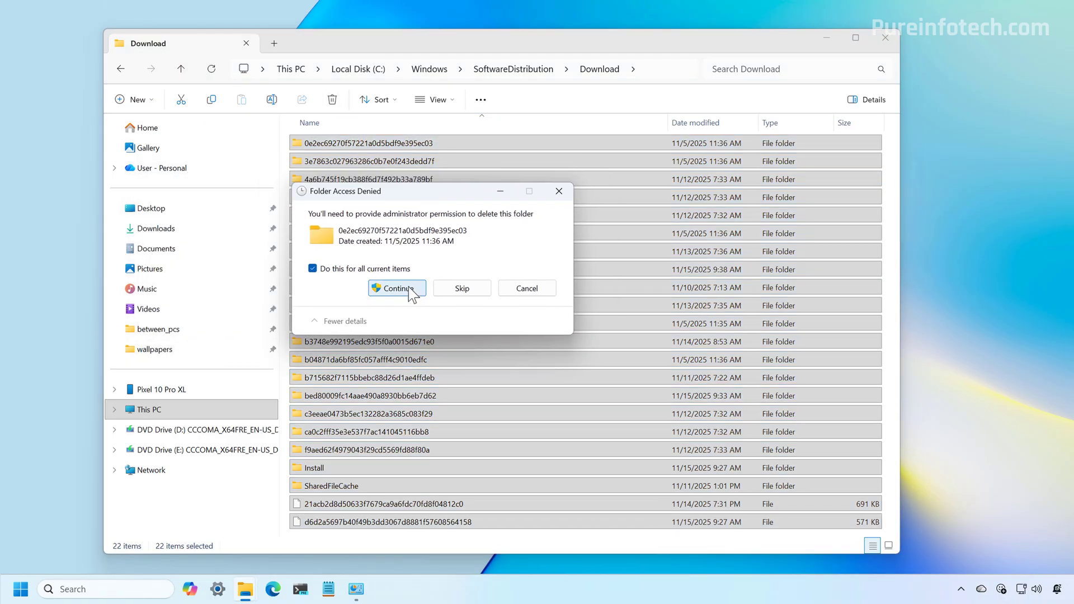
{"action": "left_click", "coordinate": [428, 285]}
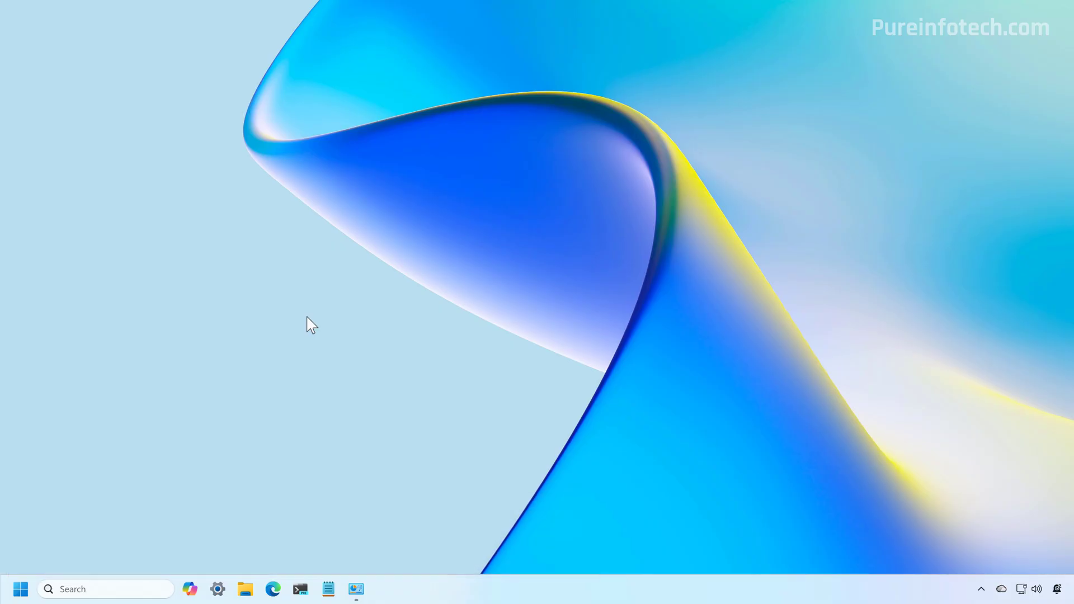
- Run Terminal Preview as administrator from a 'termin' Start menu search
{"action": "key", "text": "super"}
{"action": "type", "text": "com"}
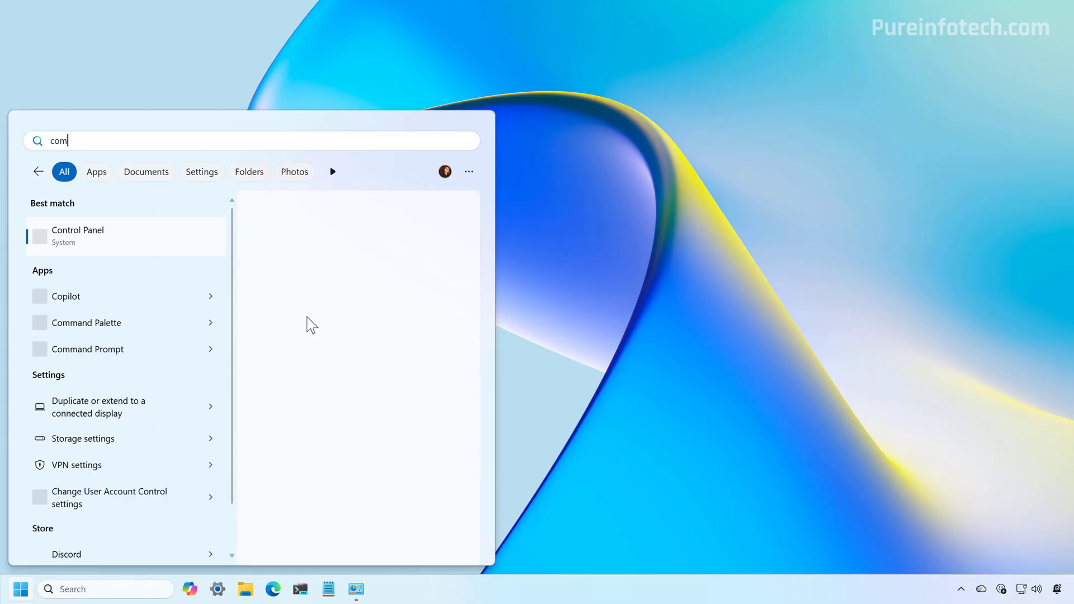
{"action": "type", "text": "mandtermin"}
{"action": "right_click", "coordinate": [138, 237]}
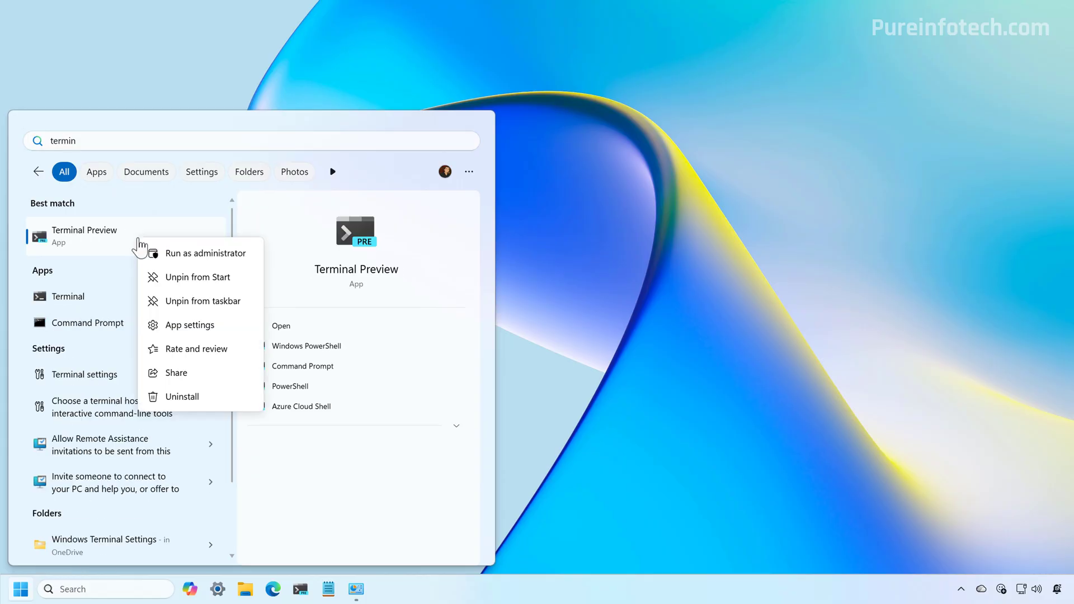
{"action": "left_click", "coordinate": [205, 254]}
- Approve the elevation prompt, clear the screen with cls, and run net stop wuauserv
{"action": "left_click", "coordinate": [492, 401]}
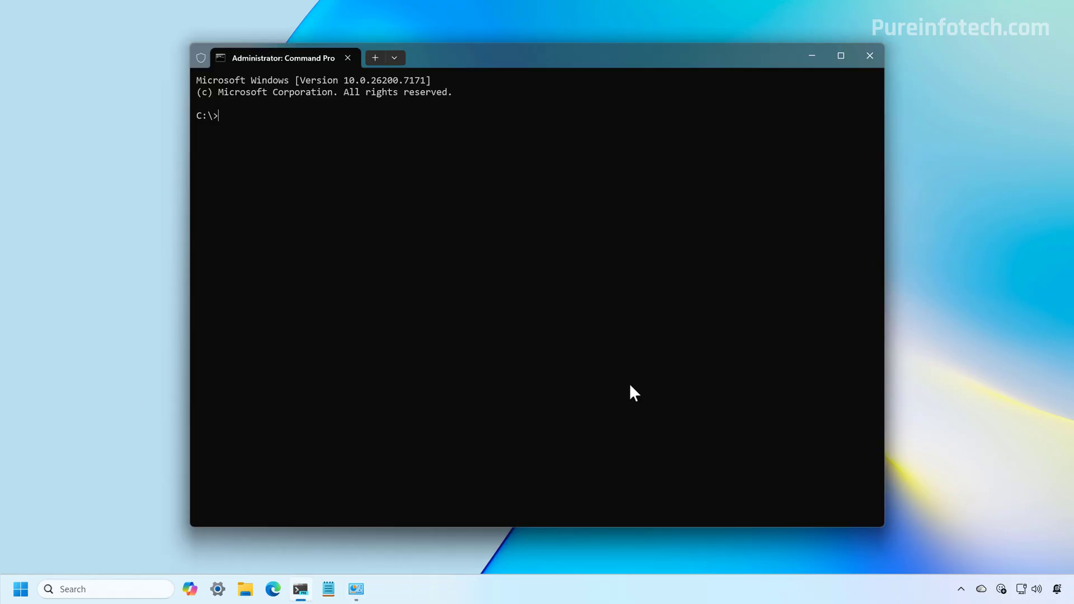
{"action": "type", "text": "cls"}
{"action": "key", "text": "Return"}
{"action": "type", "text": "net stop wuauserv"}
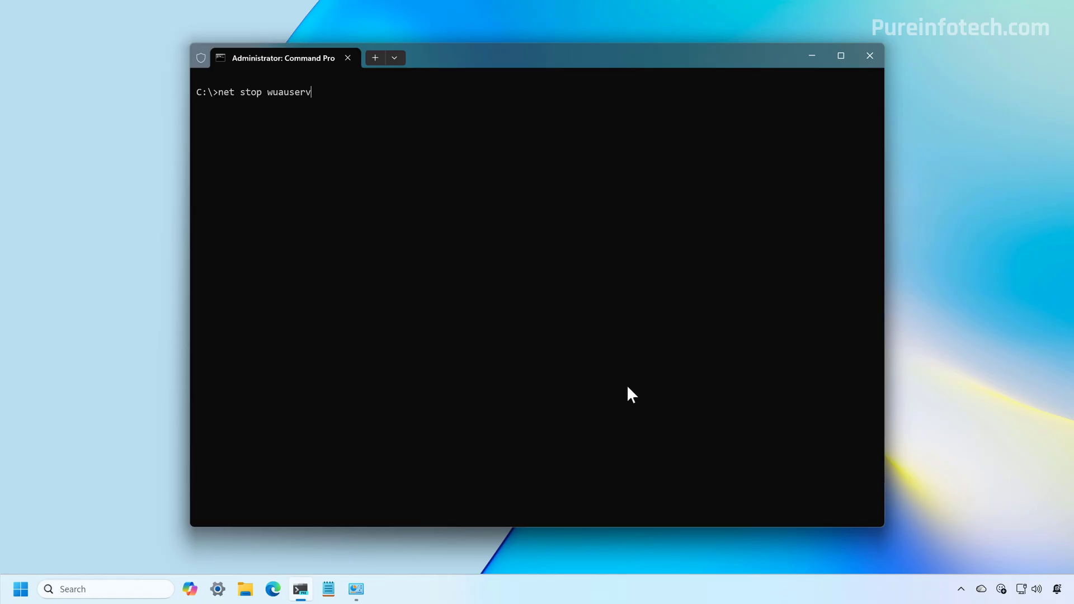
{"action": "key", "text": "Return"}
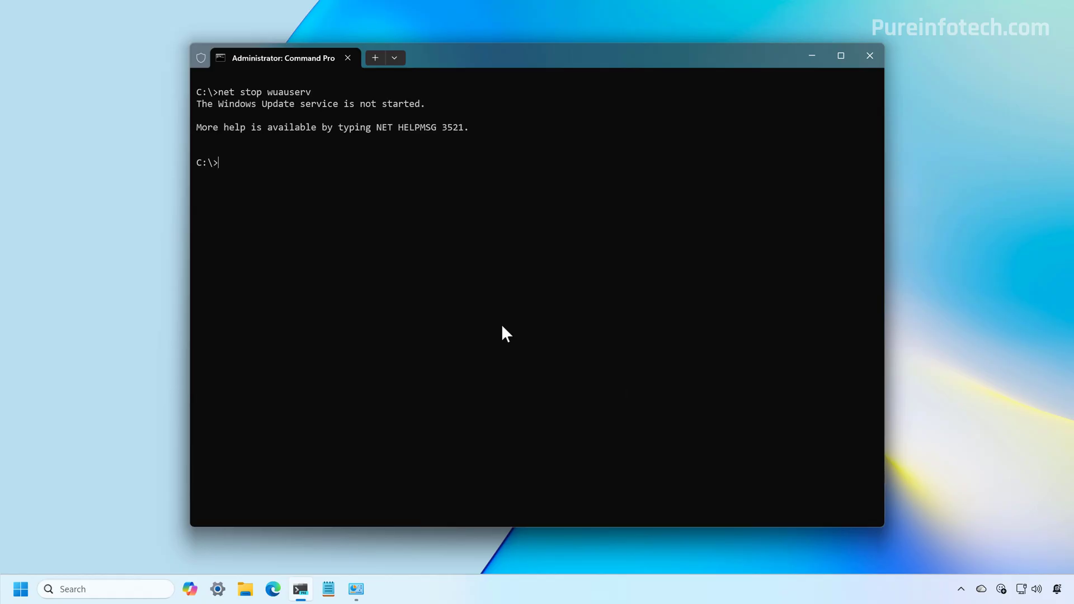
{"action": "type", "text": "rd /s /q C:\\Windows\\SoftwareDistribution\\Download"}
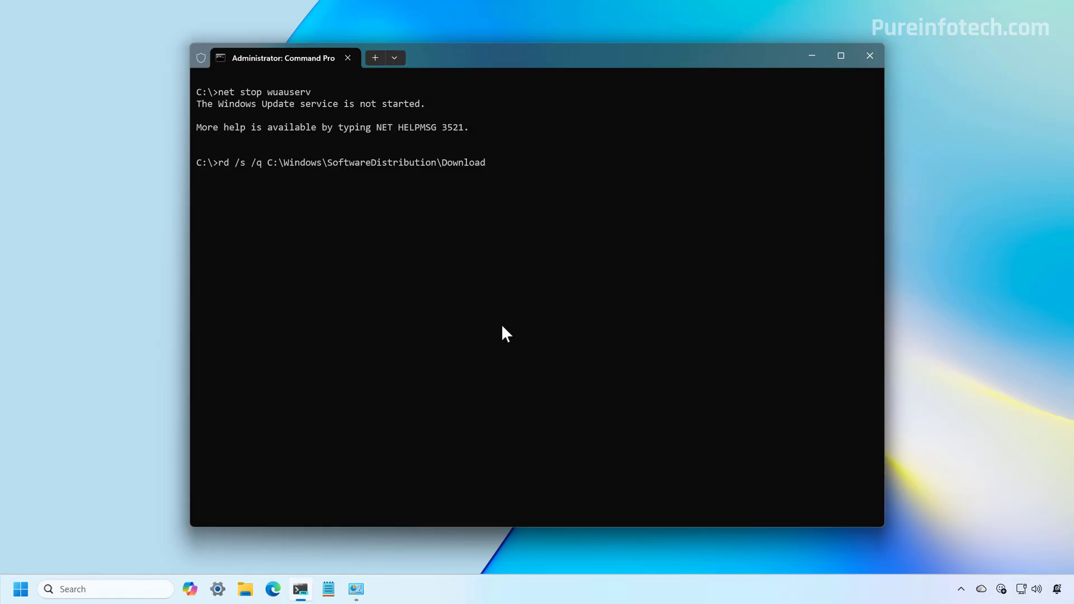
- Run rd /s /q C:\Windows\SoftwareDistribution\Download to delete the folder
{"action": "key", "text": "Return"}
{"action": "type", "text": "net start wuauserv"}
- Run net start wuauserv to bring the Windows Update service back up
{"action": "key", "text": "Return"}
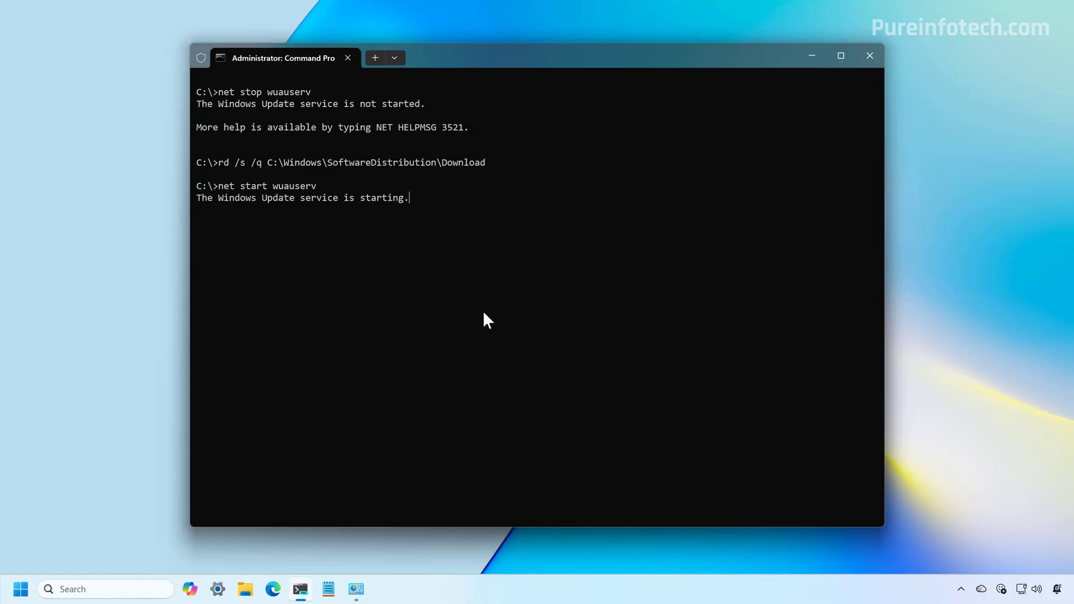